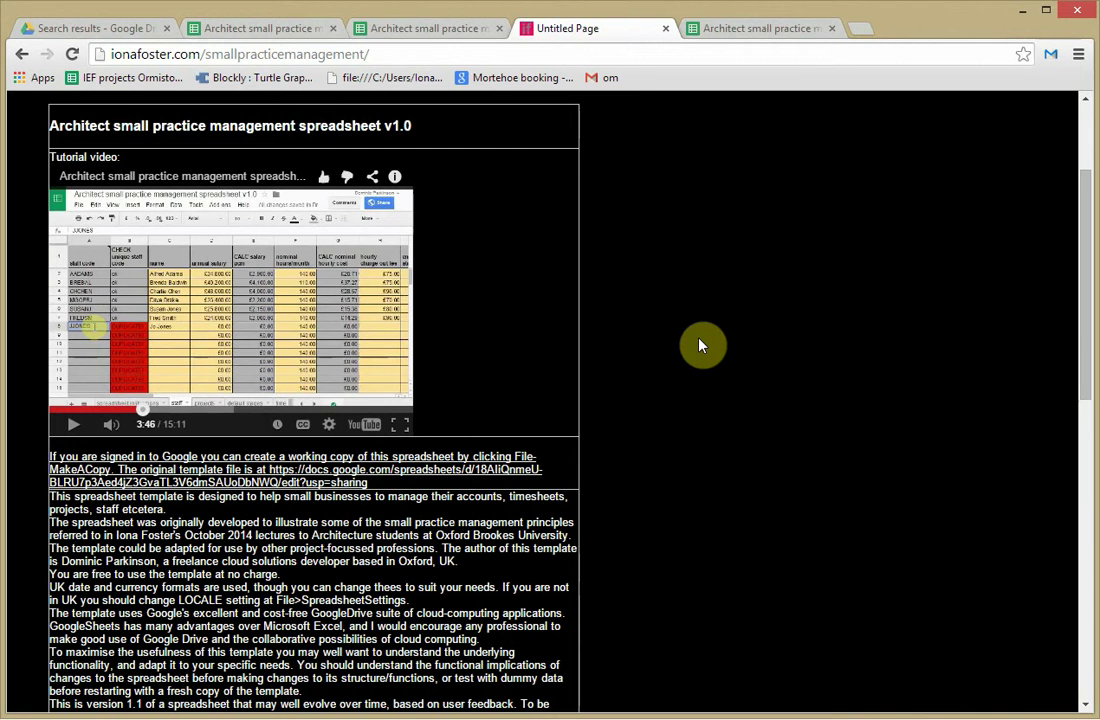
Step: Open the original template spreadsheet through the link on the small practice management web page
click(700, 345)
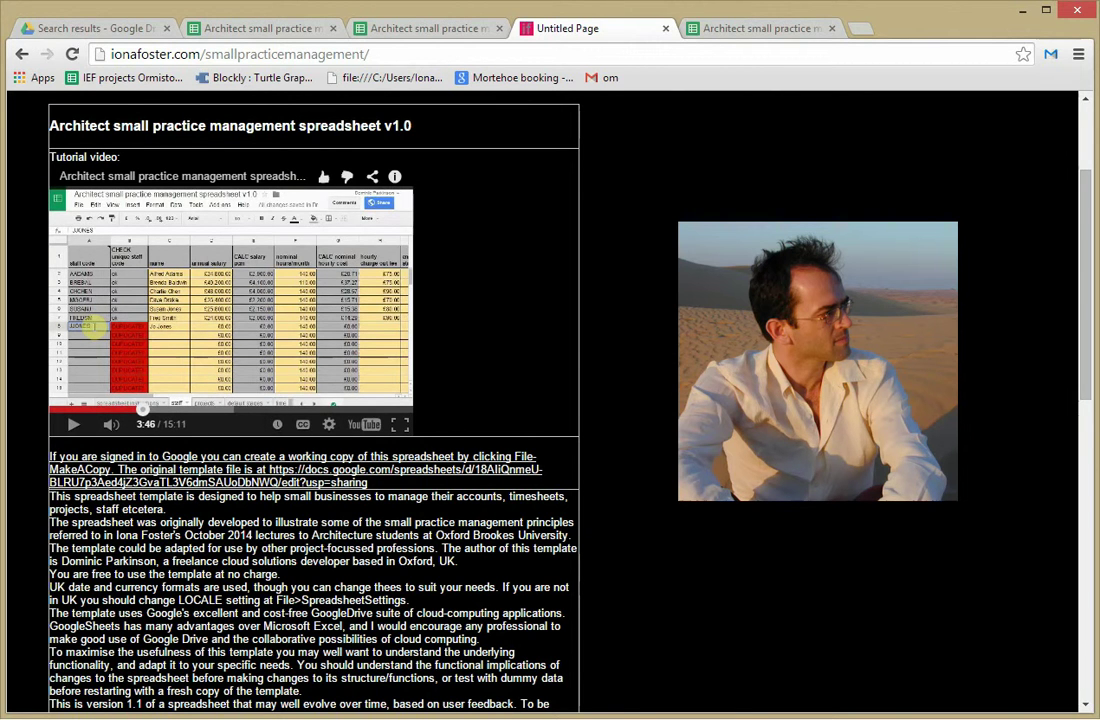
click(700, 345)
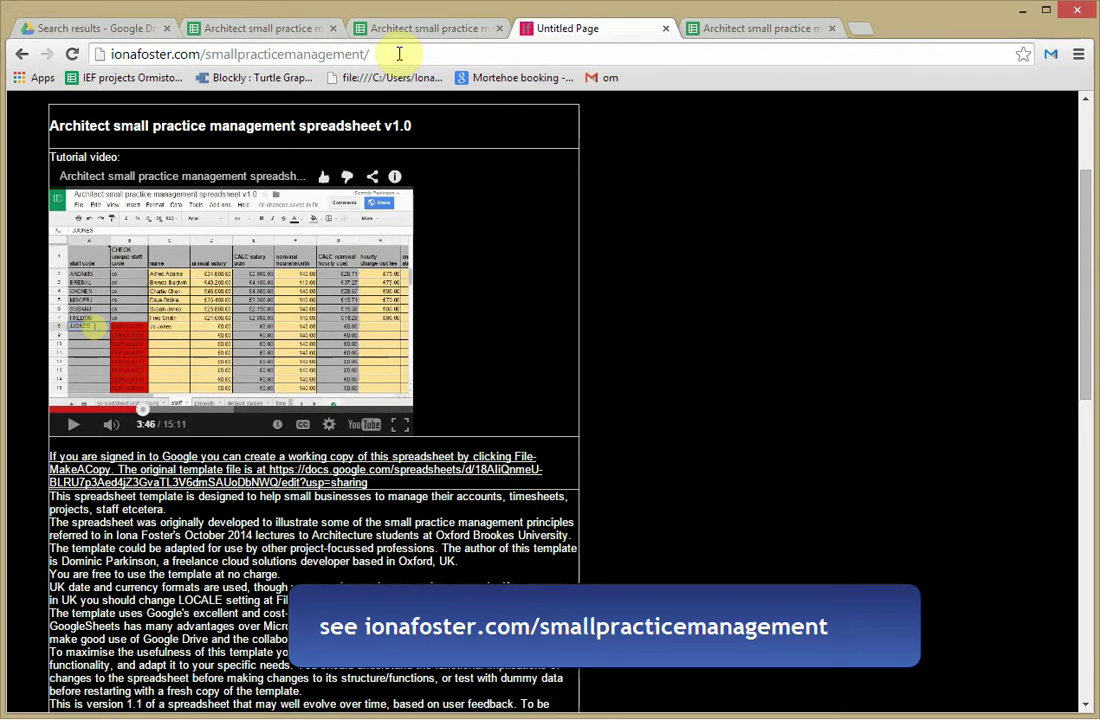
drag(400, 54, 42, 88)
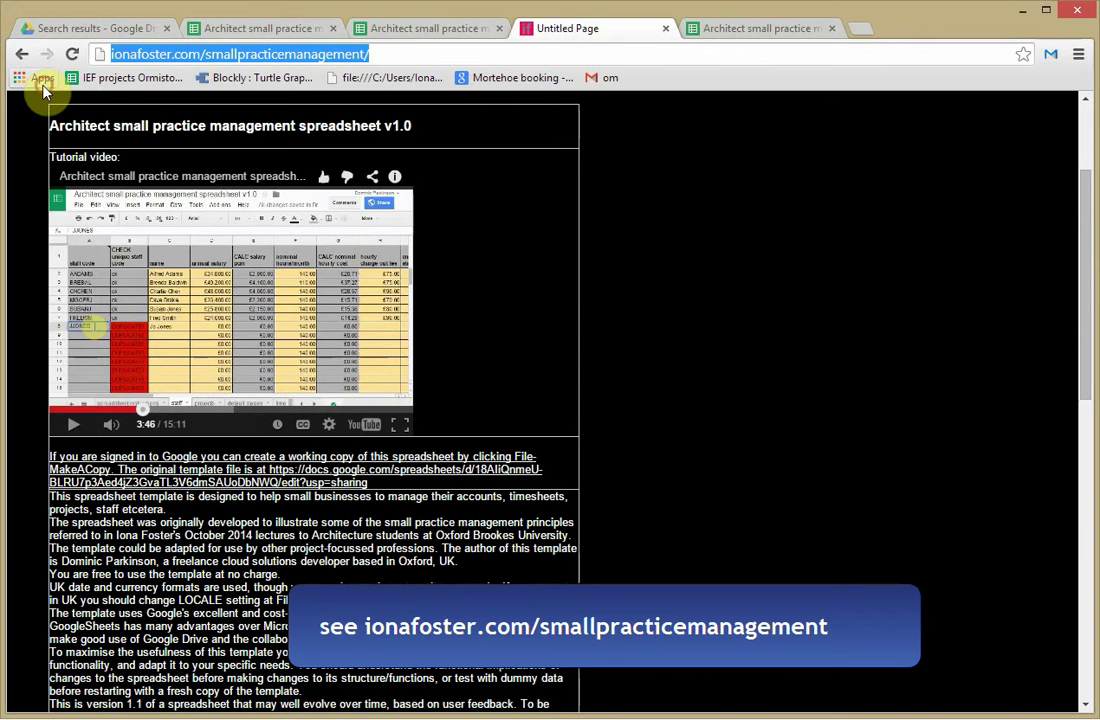
click(245, 472)
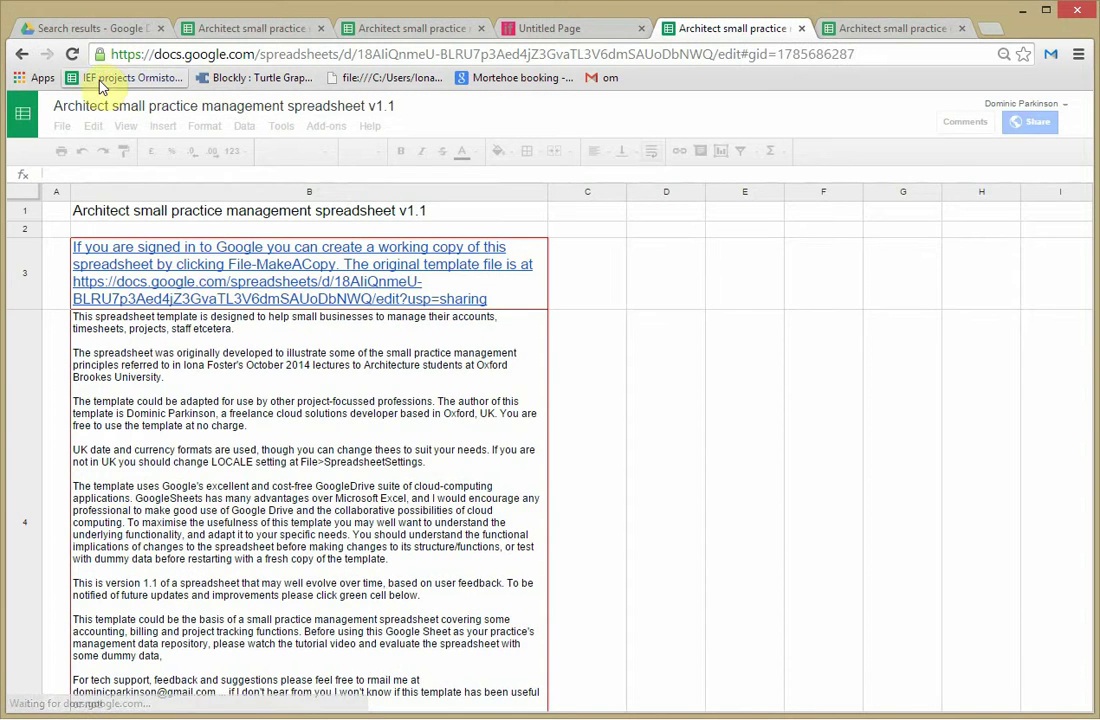
Step: Locate the command for making a copy of the template spreadsheet without creating the copy
click(60, 127)
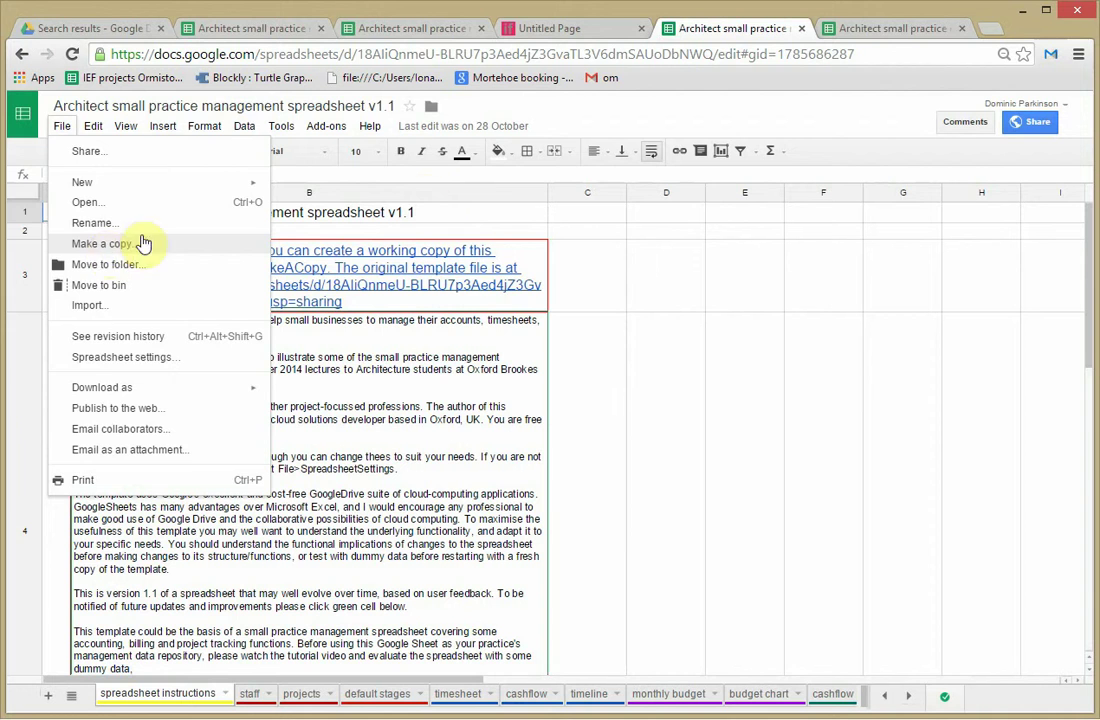
click(445, 396)
click(445, 396)
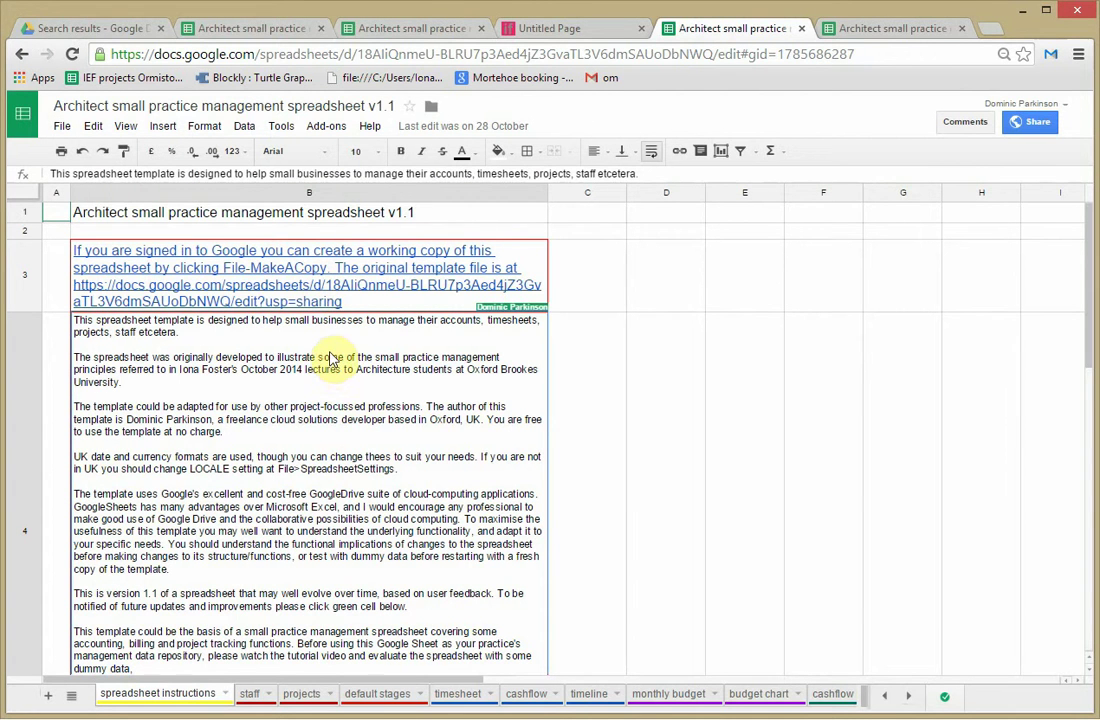
Step: Follow the link in the green cell of the instructions sheet to the form for template update notifications
scroll(420, 372, down, 1)
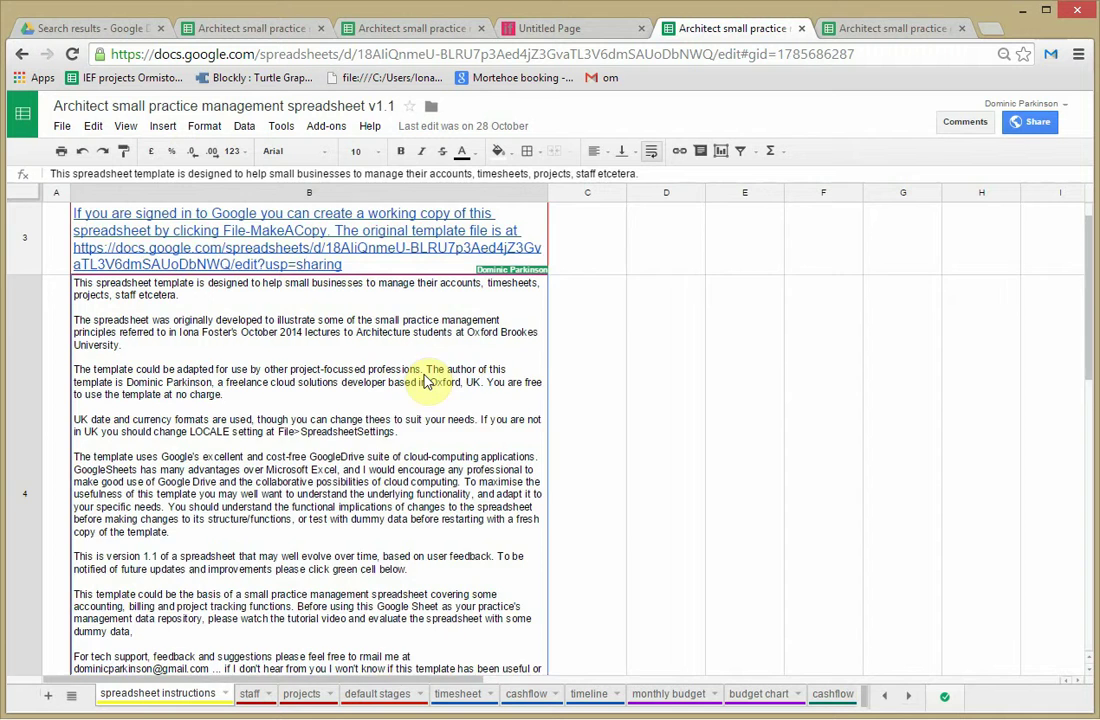
scroll(430, 380, down, 1)
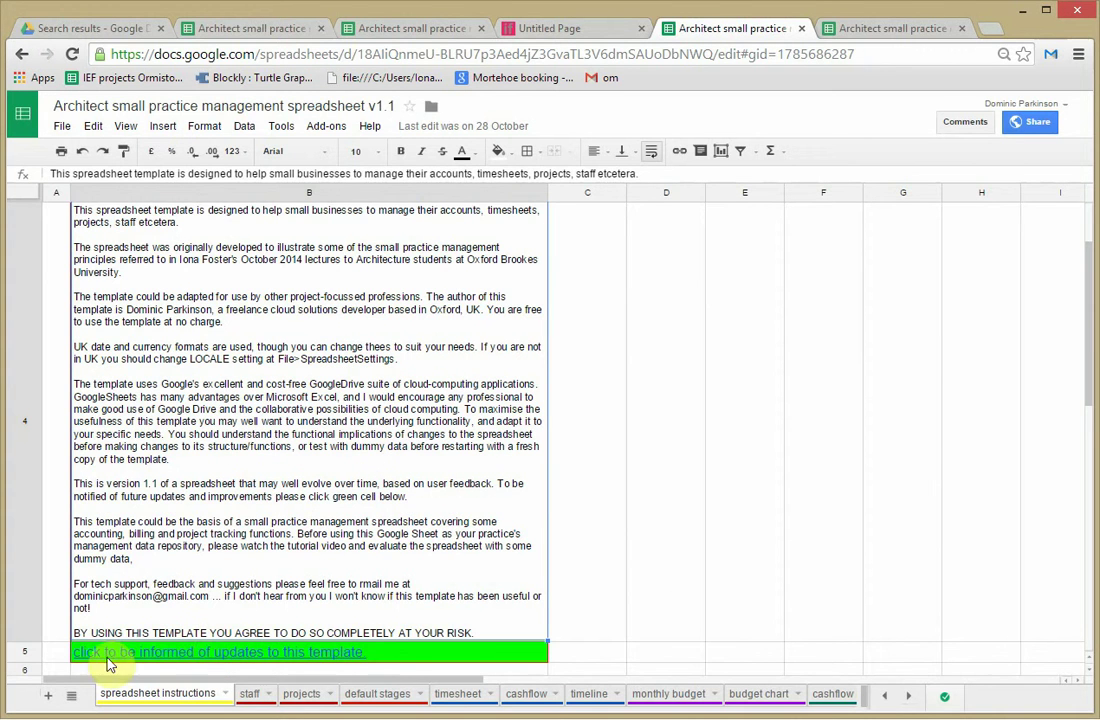
click(210, 660)
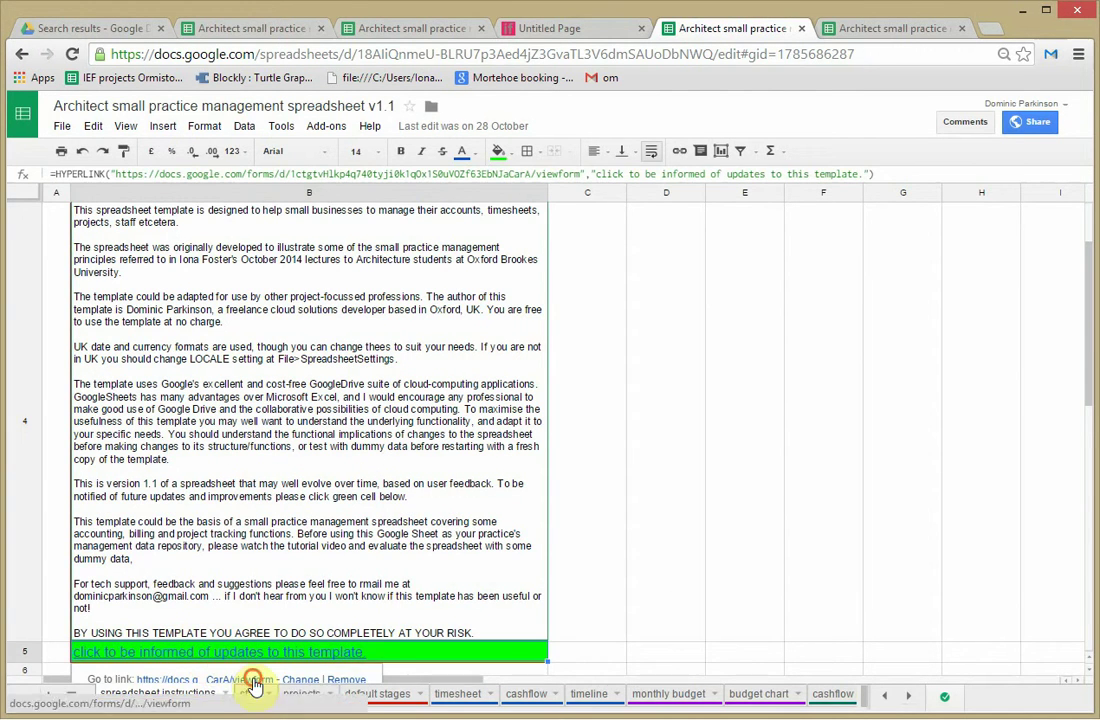
click(248, 679)
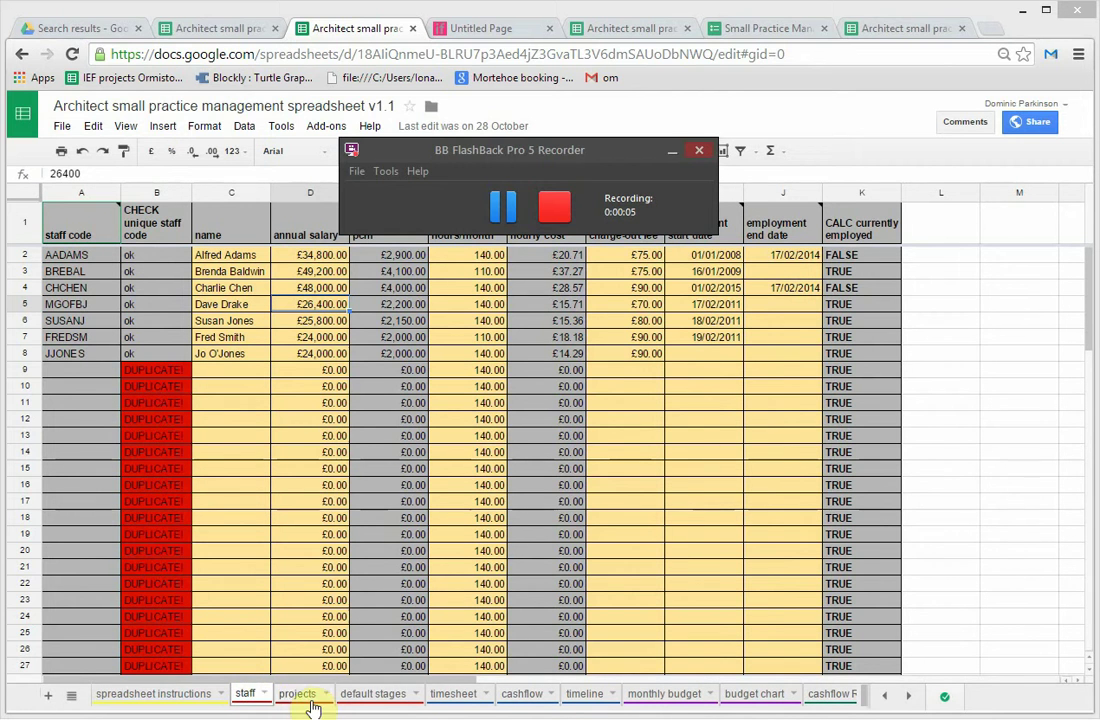
Step: Check which sheets the workbook offers and examine the projects sheet across its fee, budget, client and stage date columns
click(909, 698)
click(880, 698)
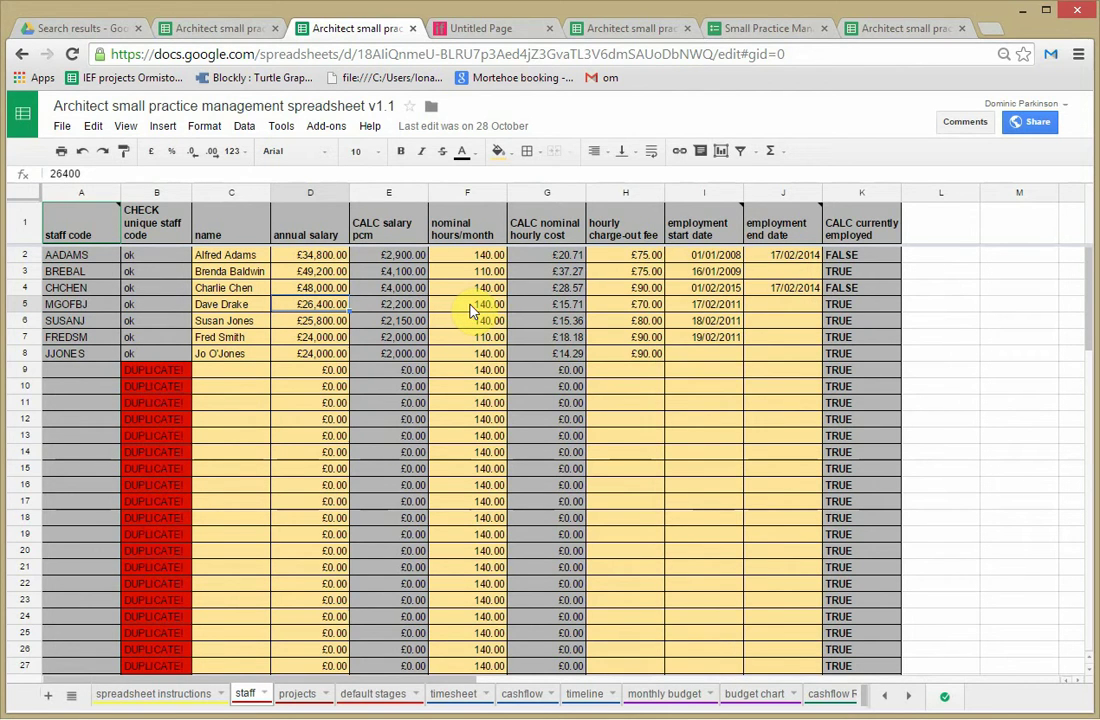
click(298, 697)
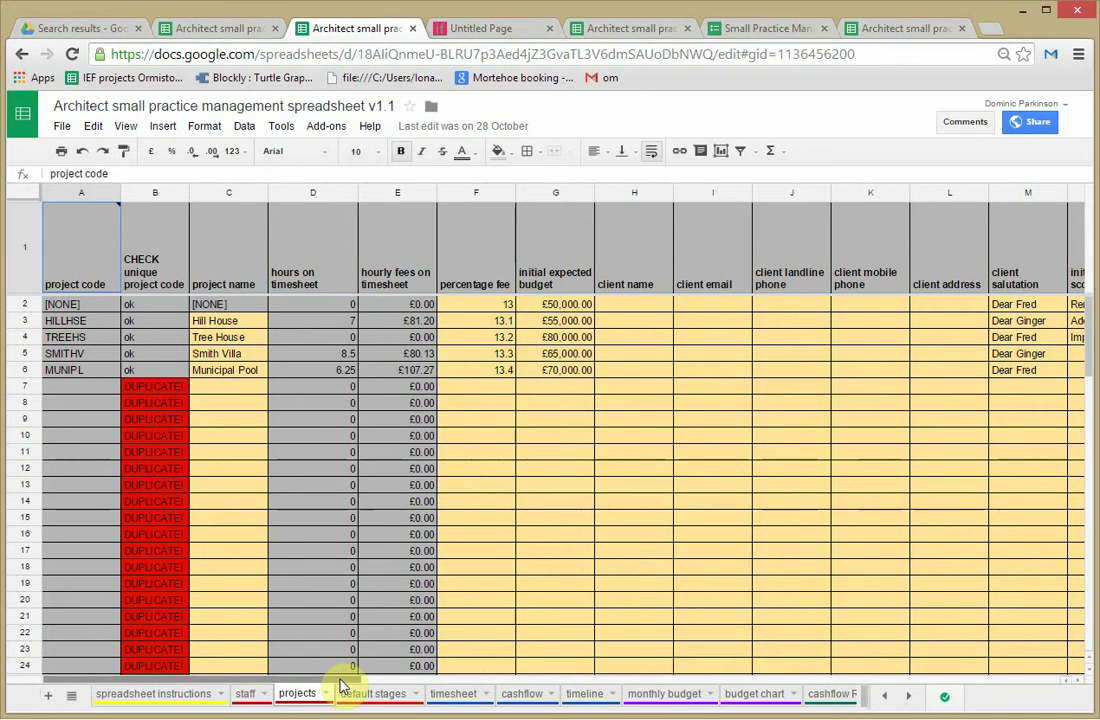
drag(356, 686, 417, 658)
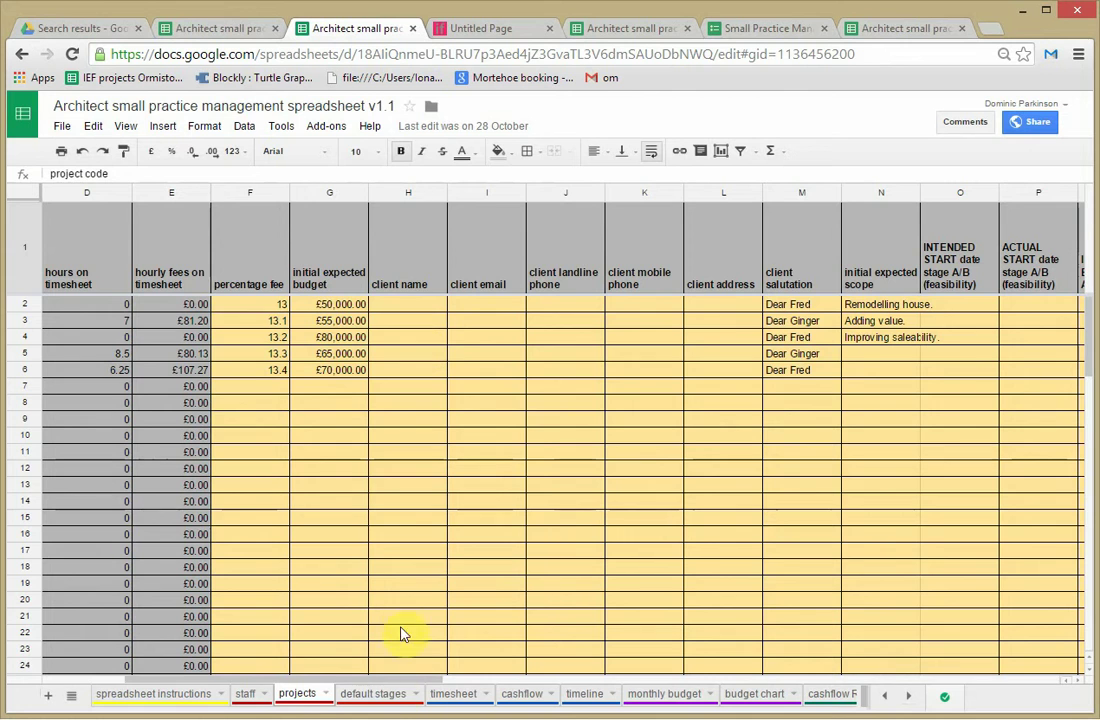
Step: On the default stages sheet, try a stage fee percent of 20 for final design and undo it
click(376, 694)
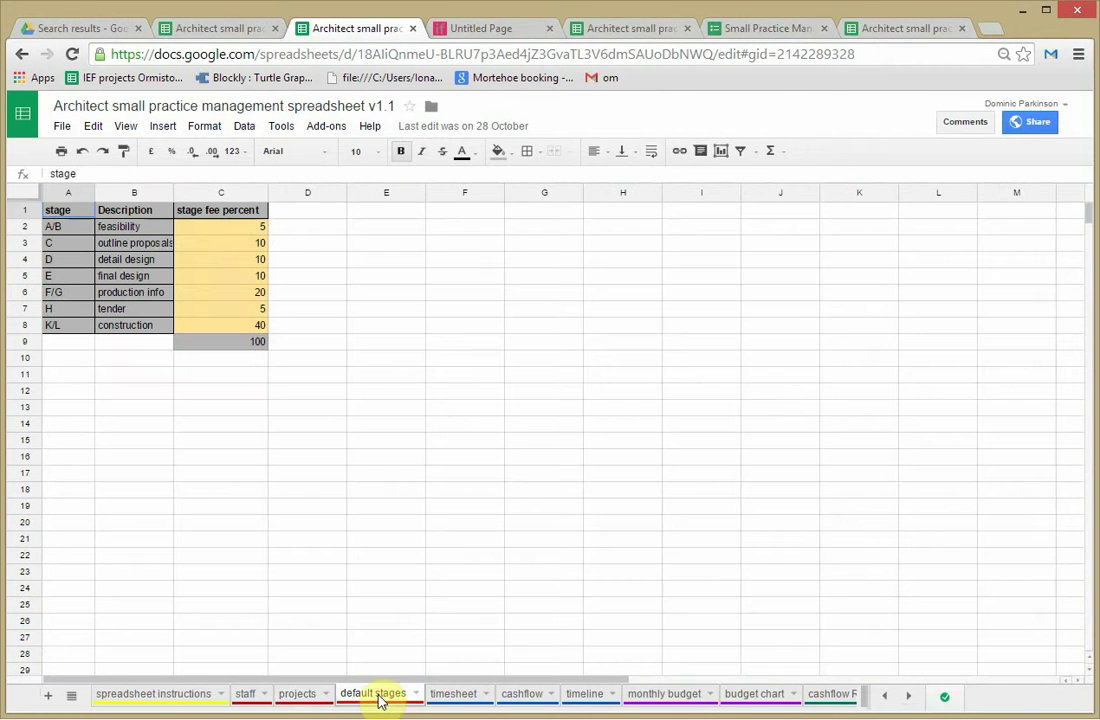
click(237, 275)
text(2)
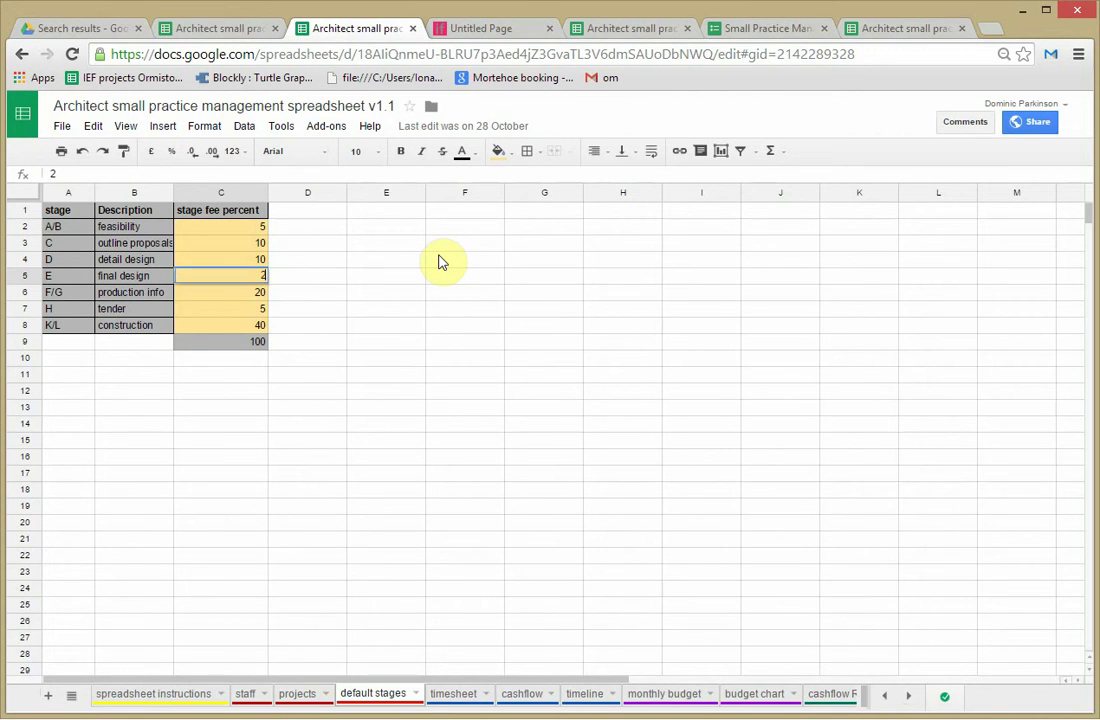
key(Tab)
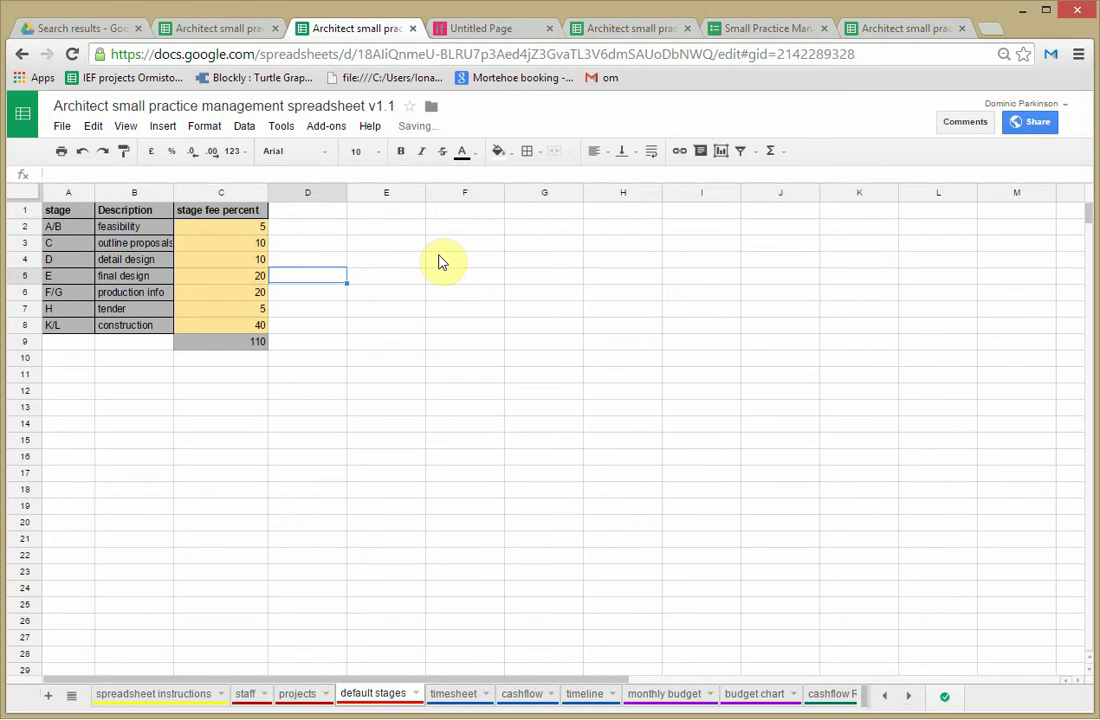
key(ctrl+z)
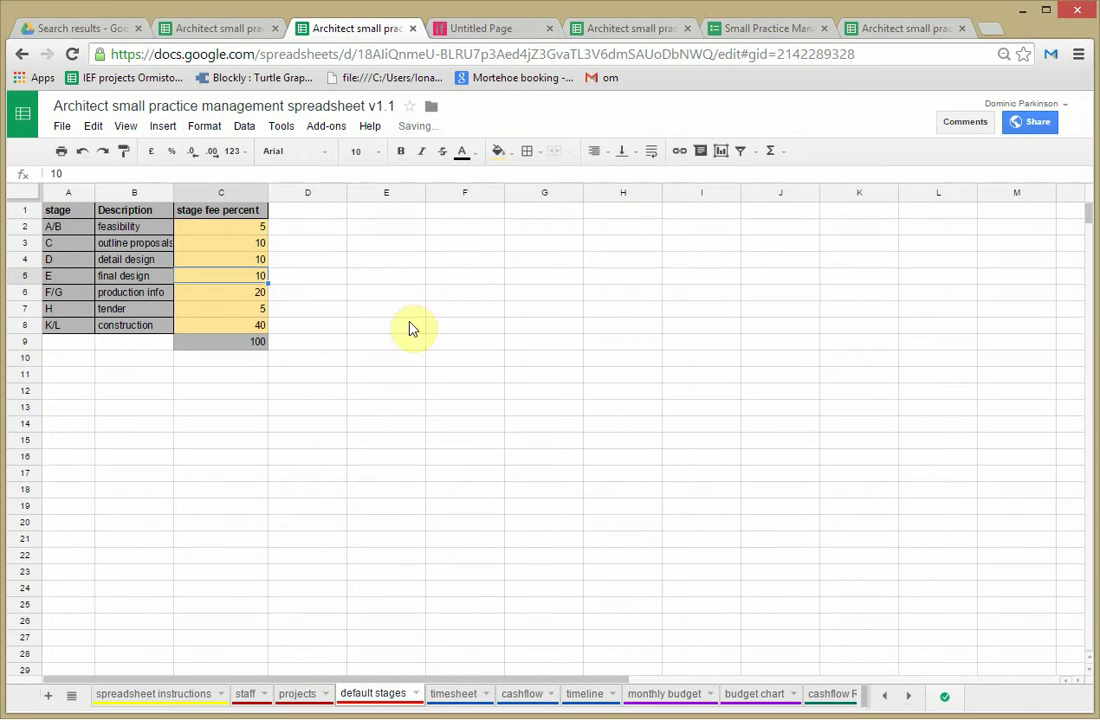
Step: Review the timesheet sheet, including its employee, project, hours, cost, charge-out fee and notes columns
click(462, 695)
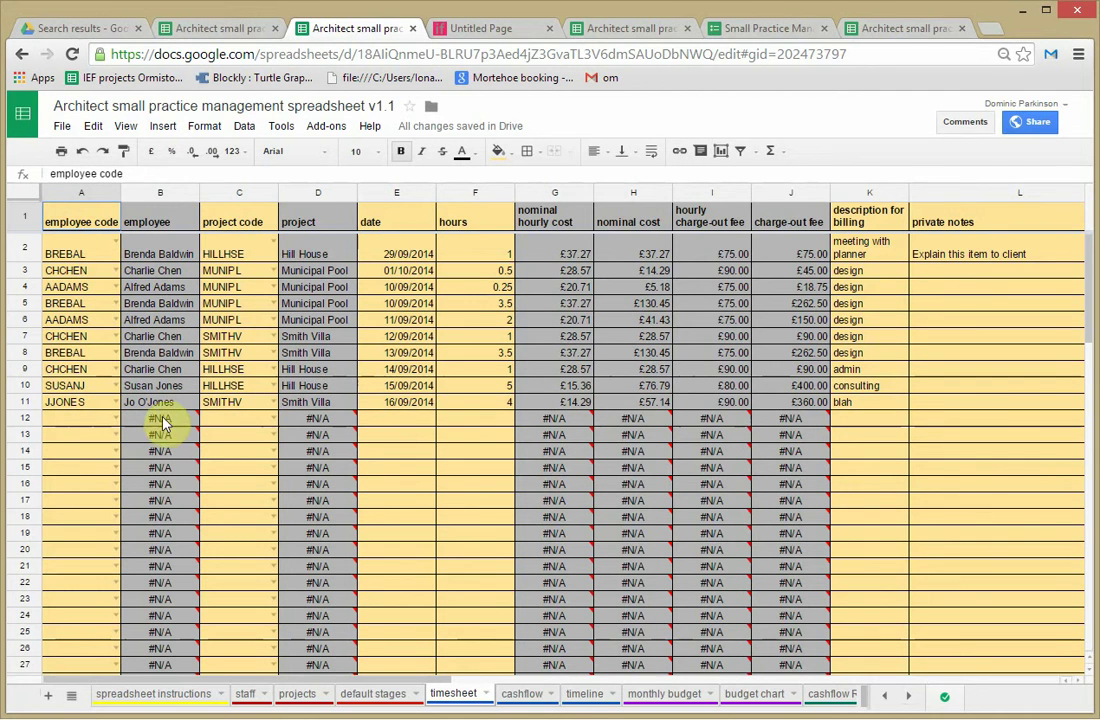
mouse_move(163, 430)
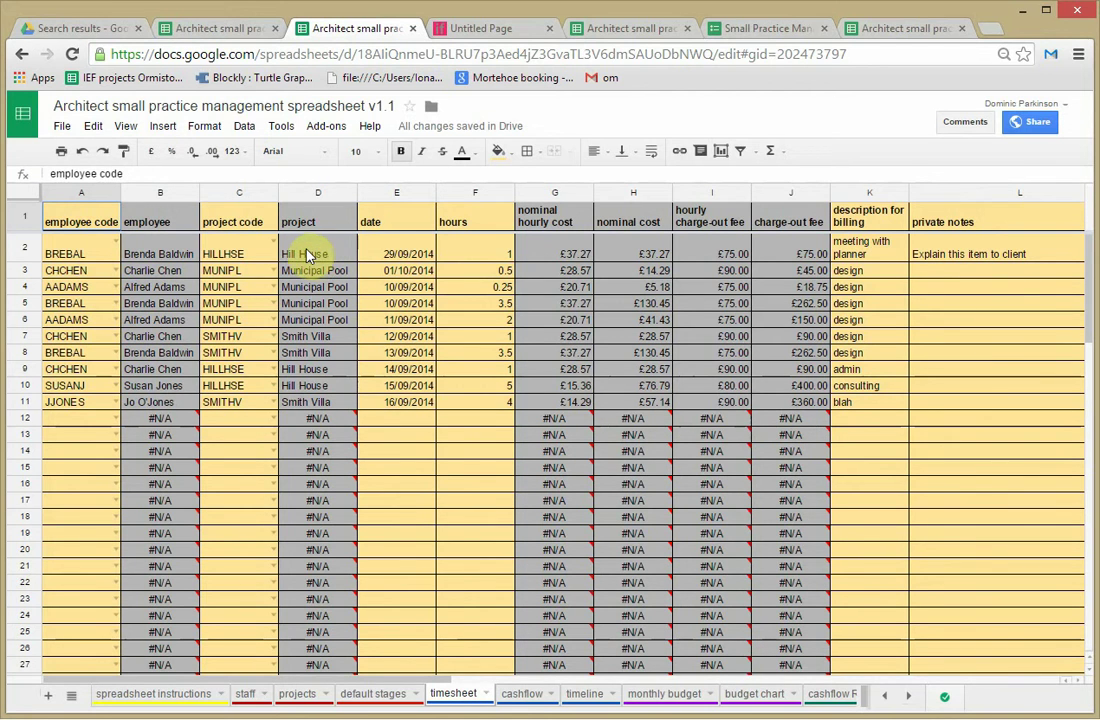
mouse_move(294, 416)
drag(459, 681, 510, 683)
Step: Review the cashflow entries and the monthly budget sheet's budget cashflow values from October 2014 to January 2016
click(525, 697)
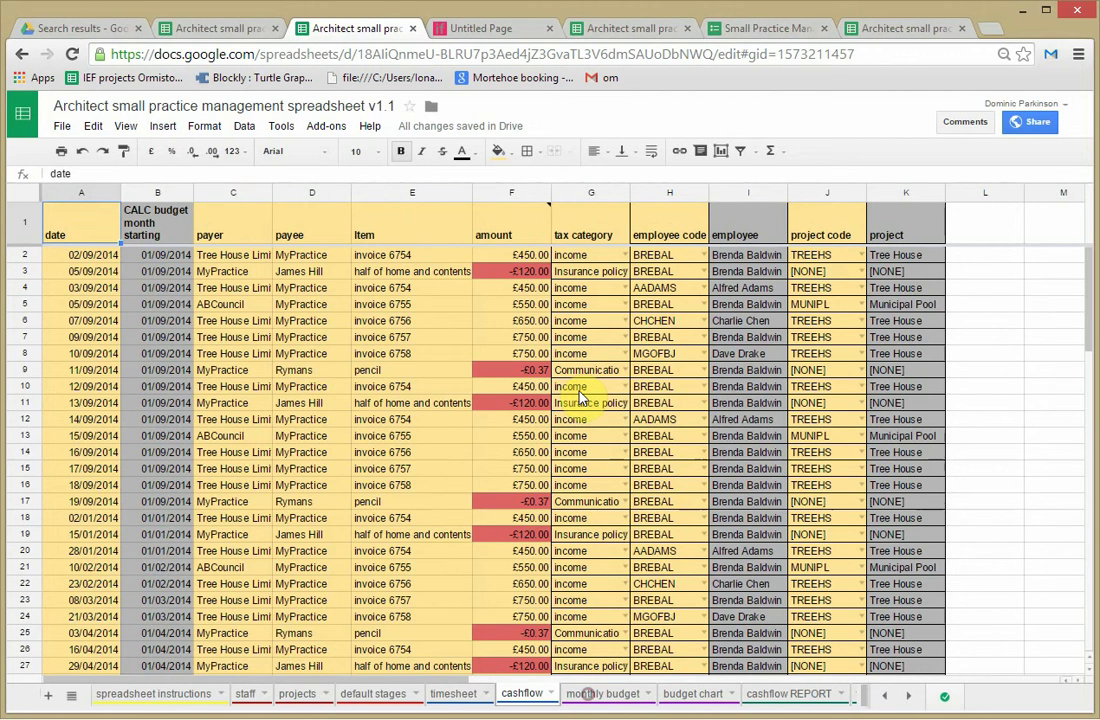
click(605, 694)
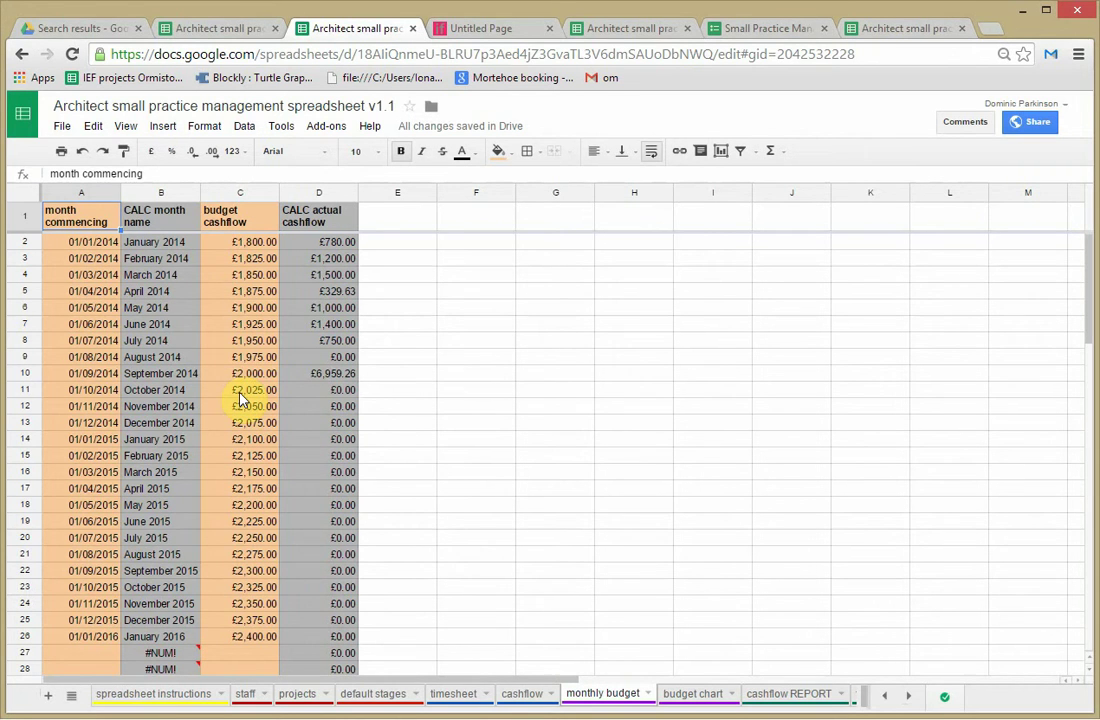
drag(240, 399, 232, 636)
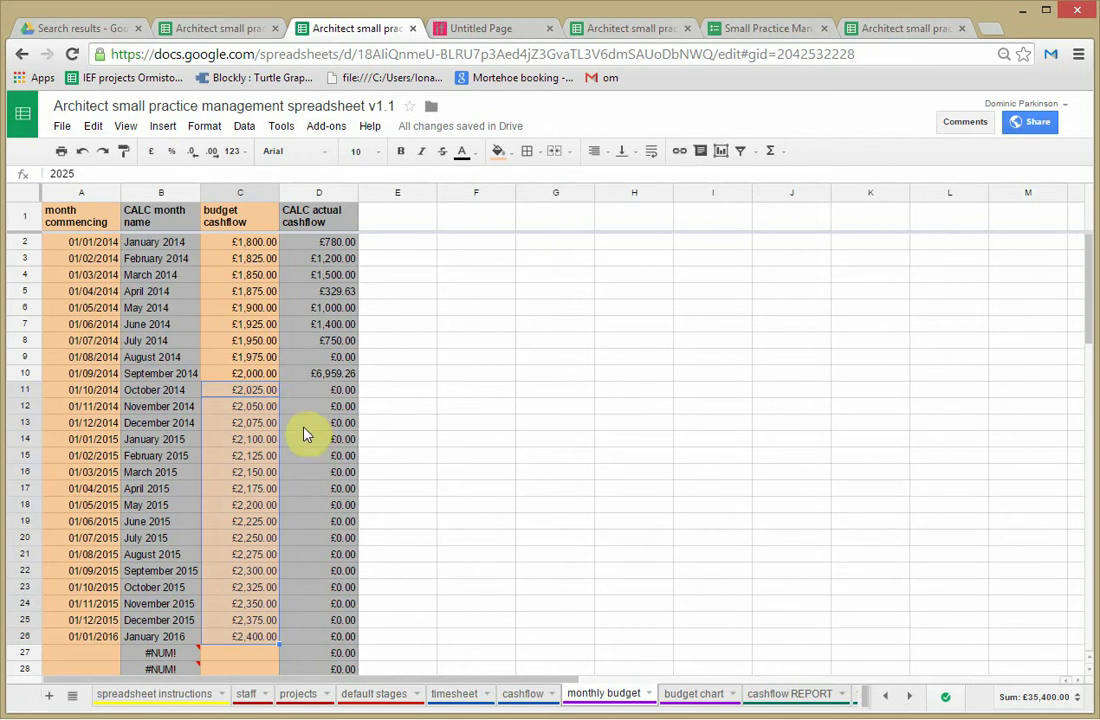
Step: Examine the budget chart sheet and the cashflow report with its start and end dates
click(700, 694)
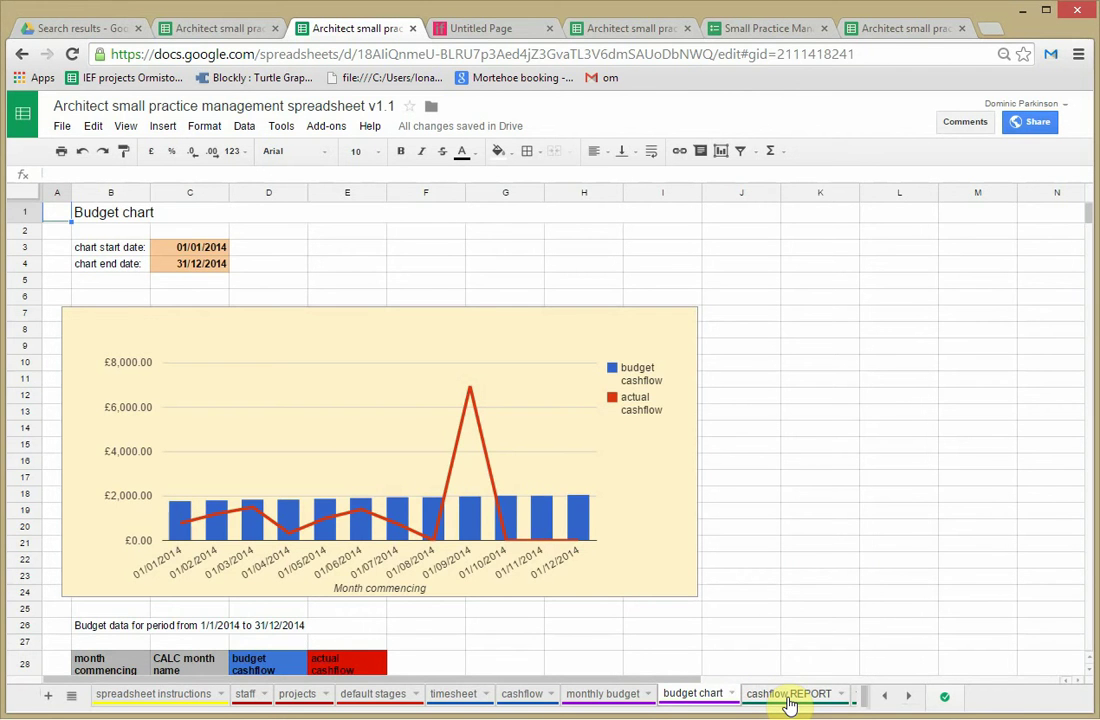
click(788, 694)
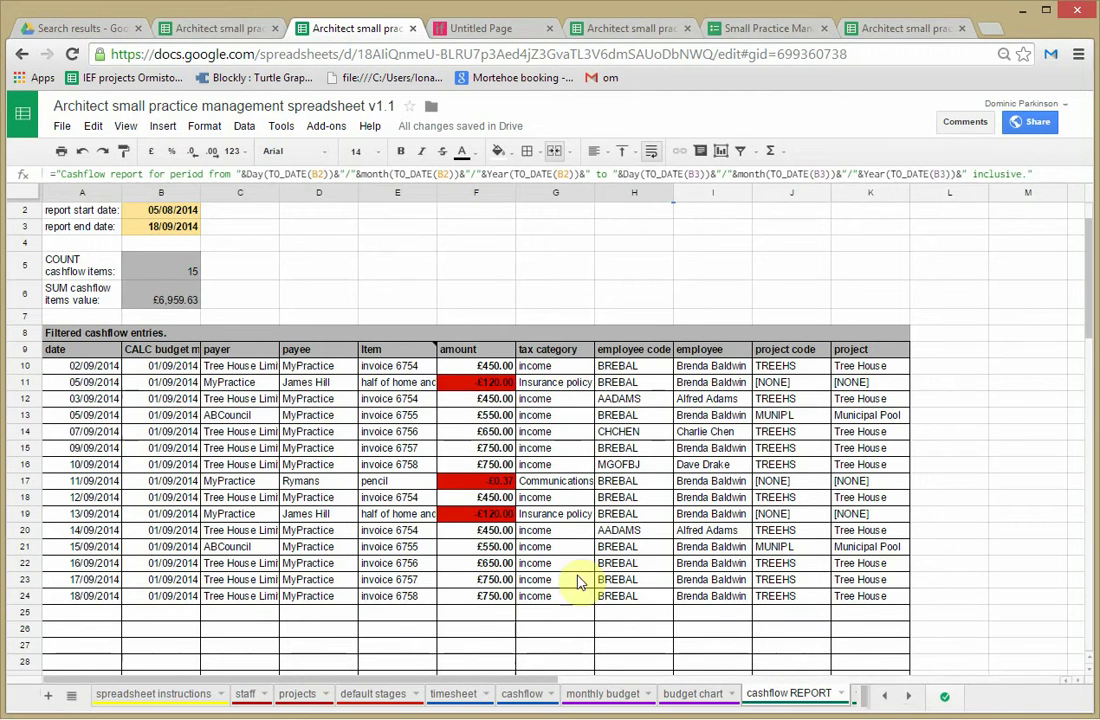
click(909, 697)
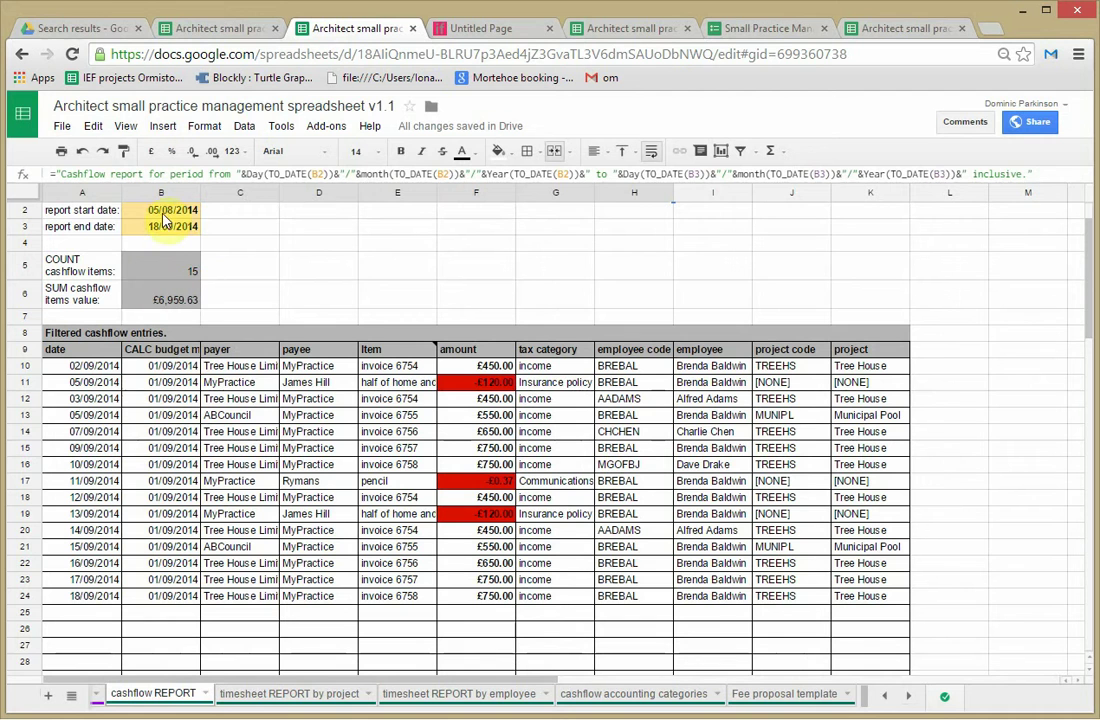
Step: Review the timesheet reports by project and by employee, and the list of cashflow accounting categories
click(298, 699)
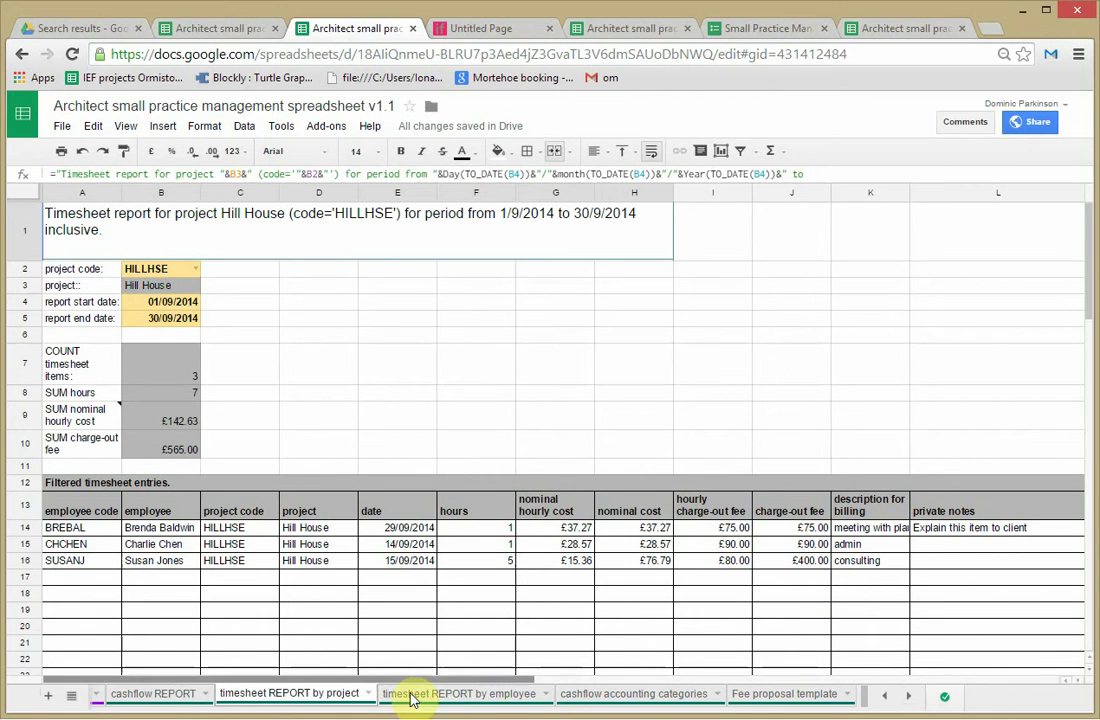
click(474, 697)
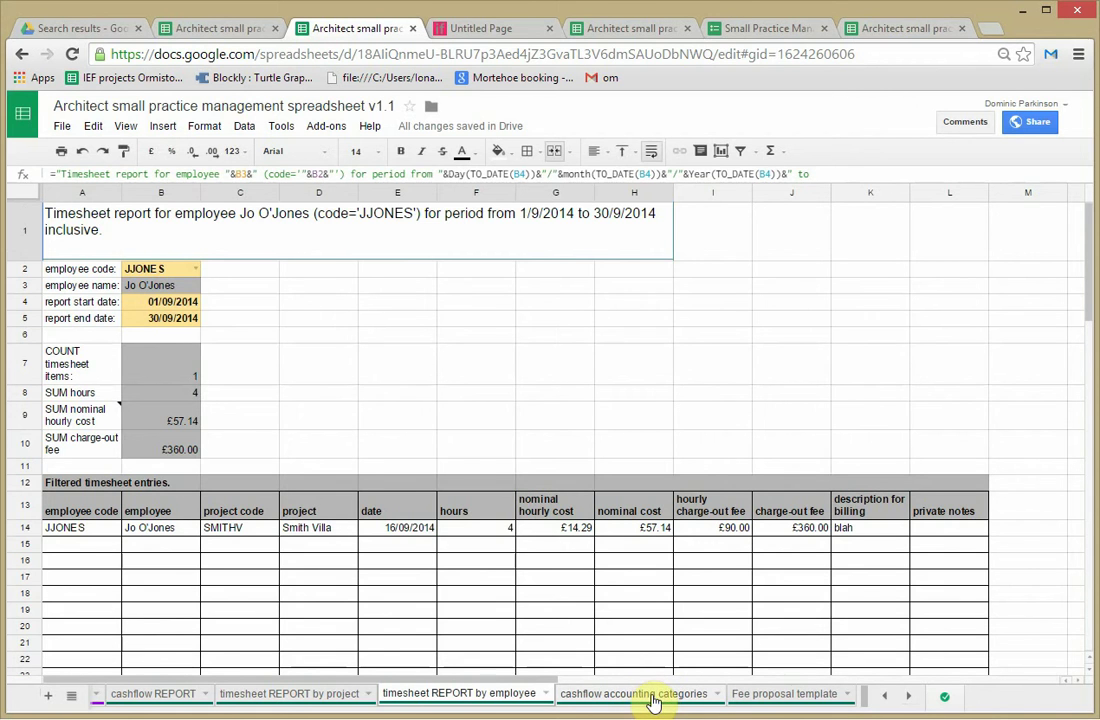
click(659, 703)
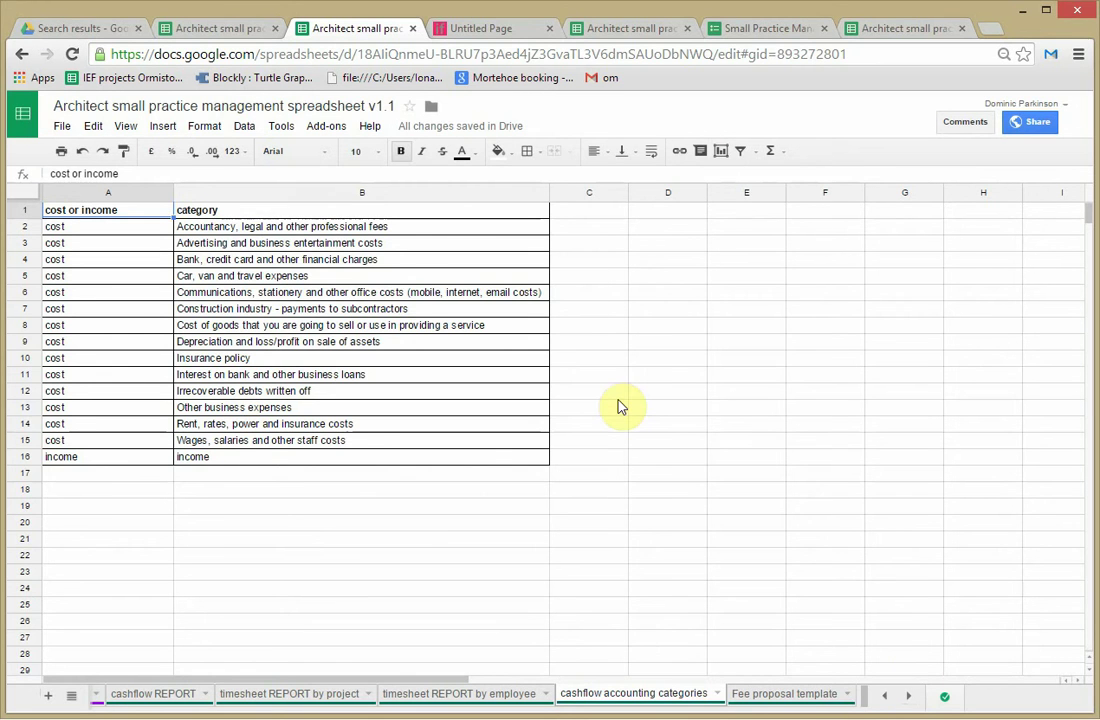
Step: Set the project code on the fee proposal template sheet to TREEHS
click(790, 697)
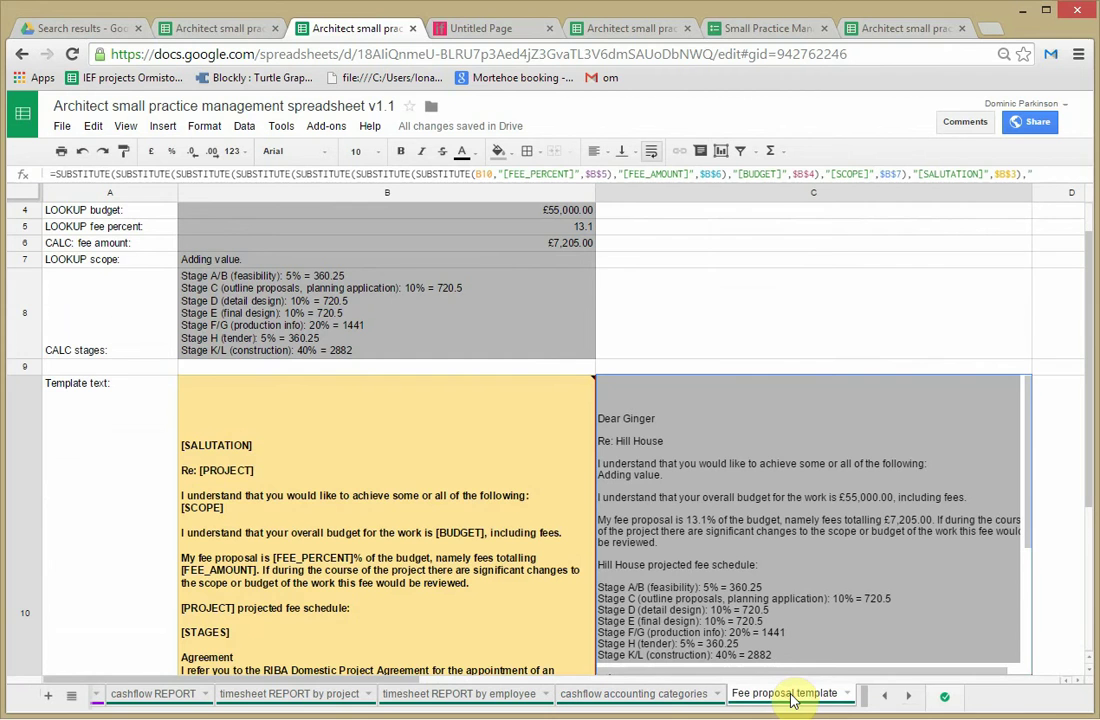
scroll(392, 461, up, 2)
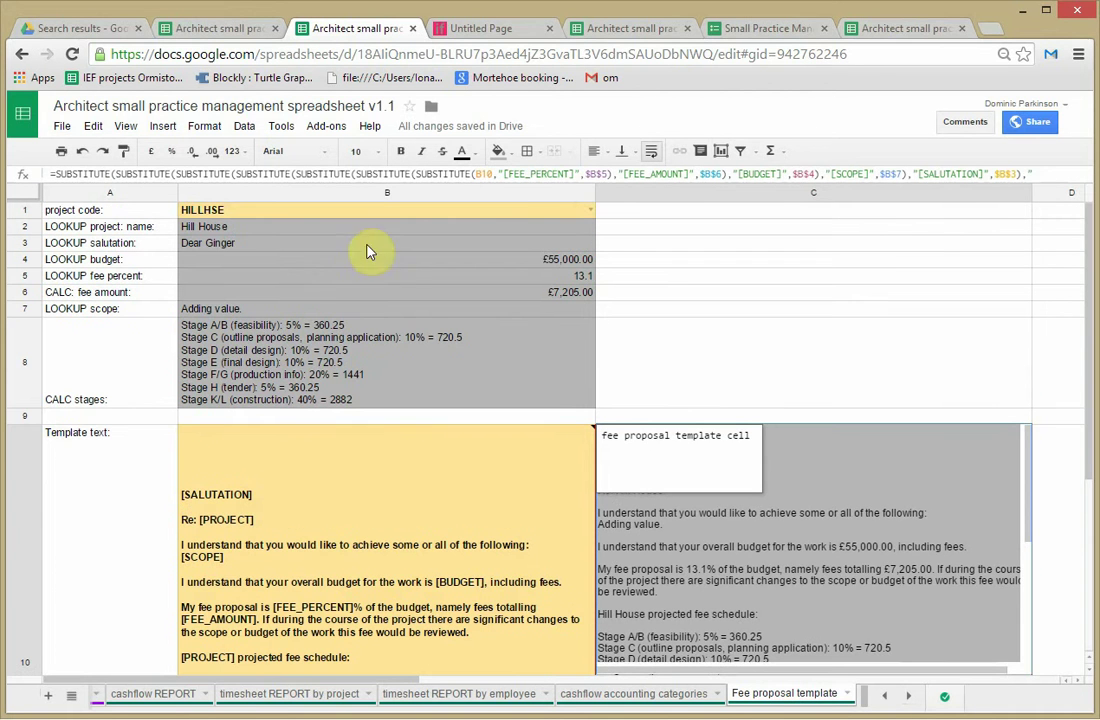
click(590, 210)
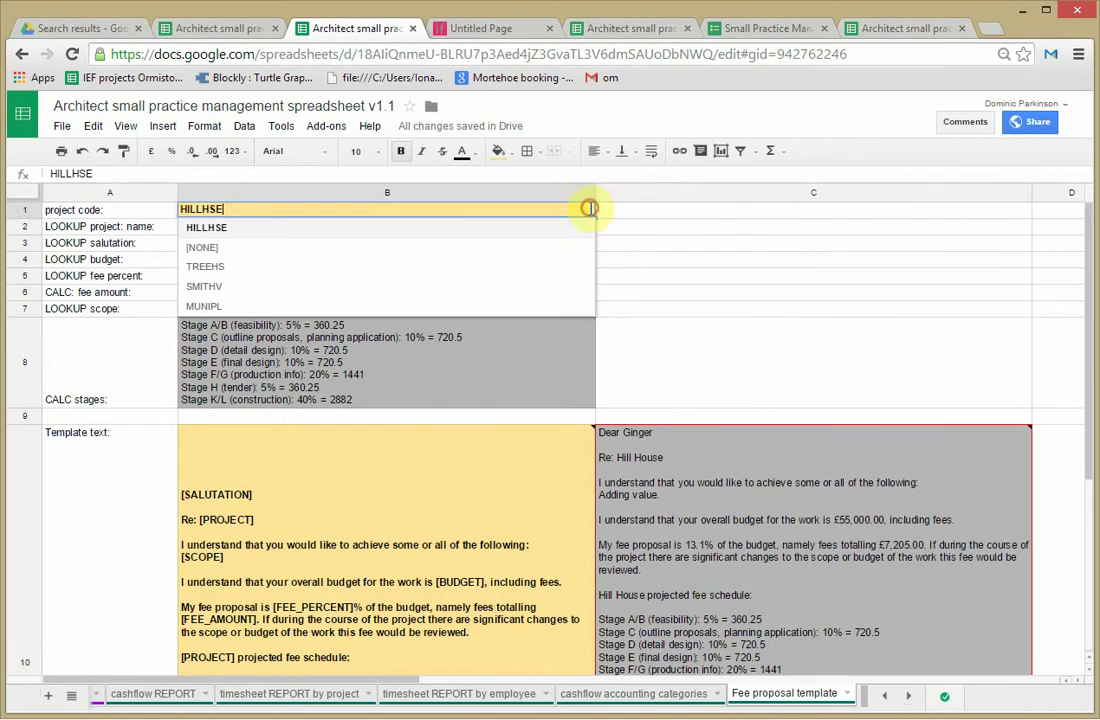
click(226, 266)
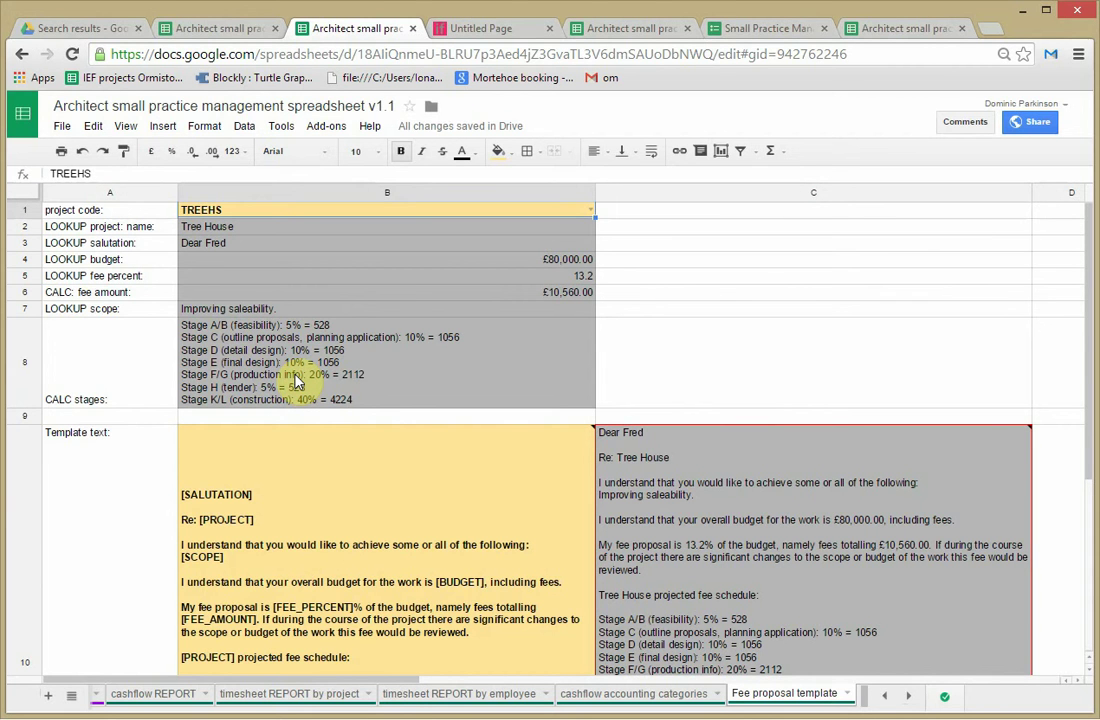
Step: Compare the placeholders in the fee proposal template cell with the derived proposal text beside it
click(372, 524)
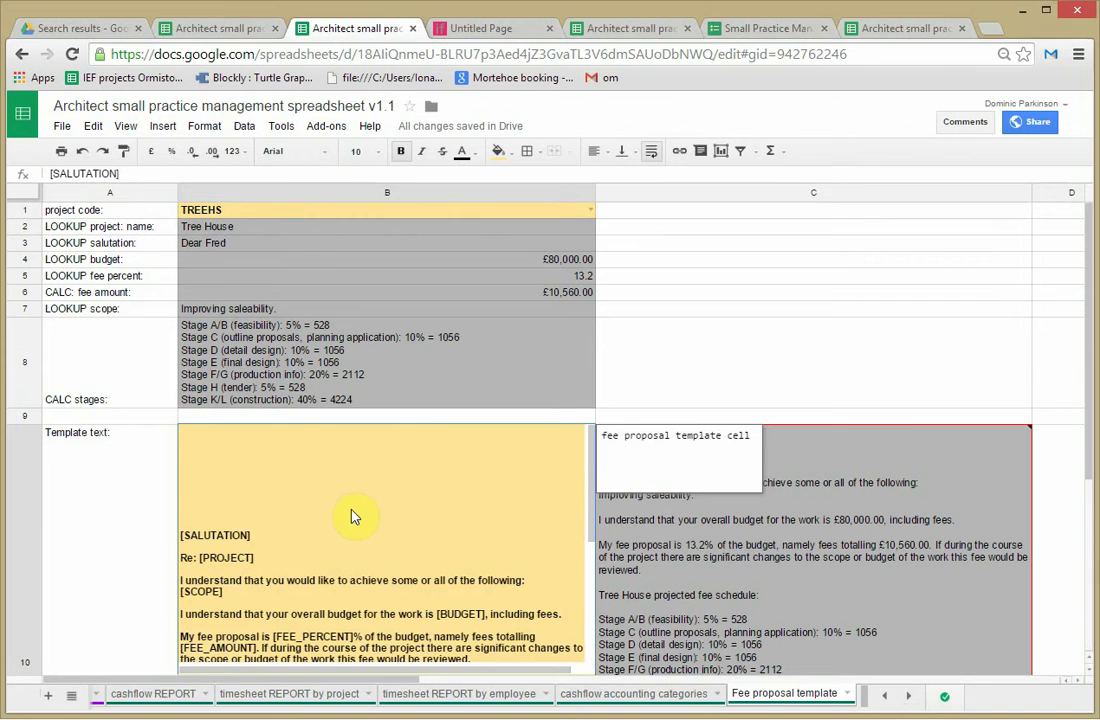
scroll(351, 517, down, 2)
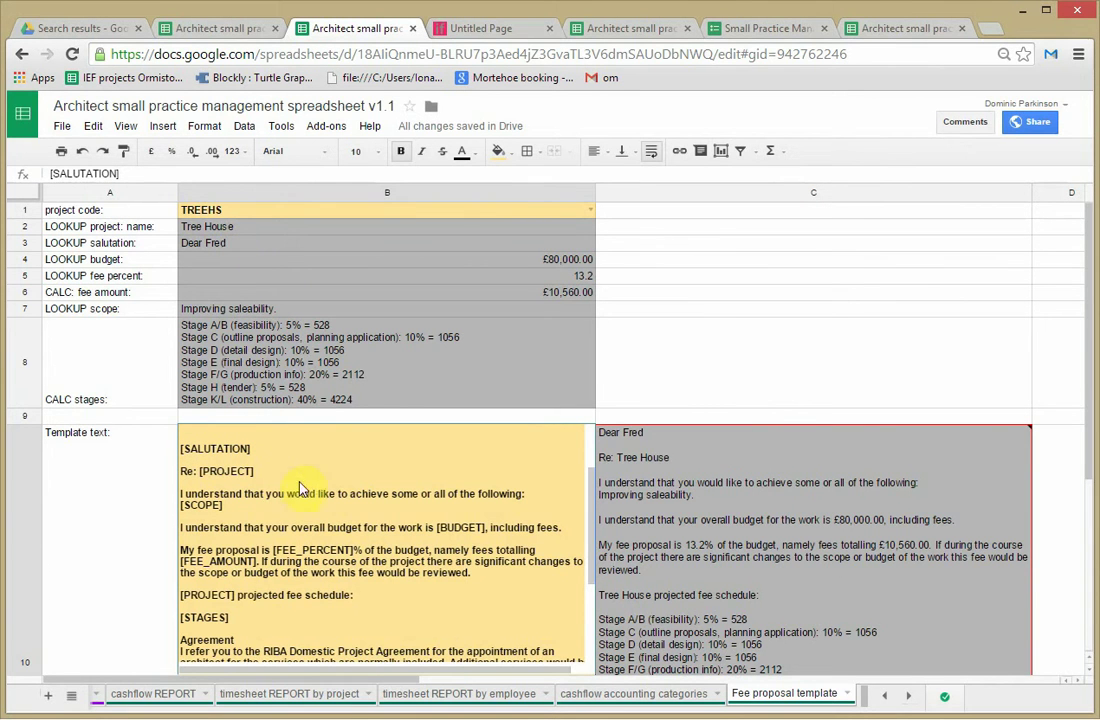
click(697, 472)
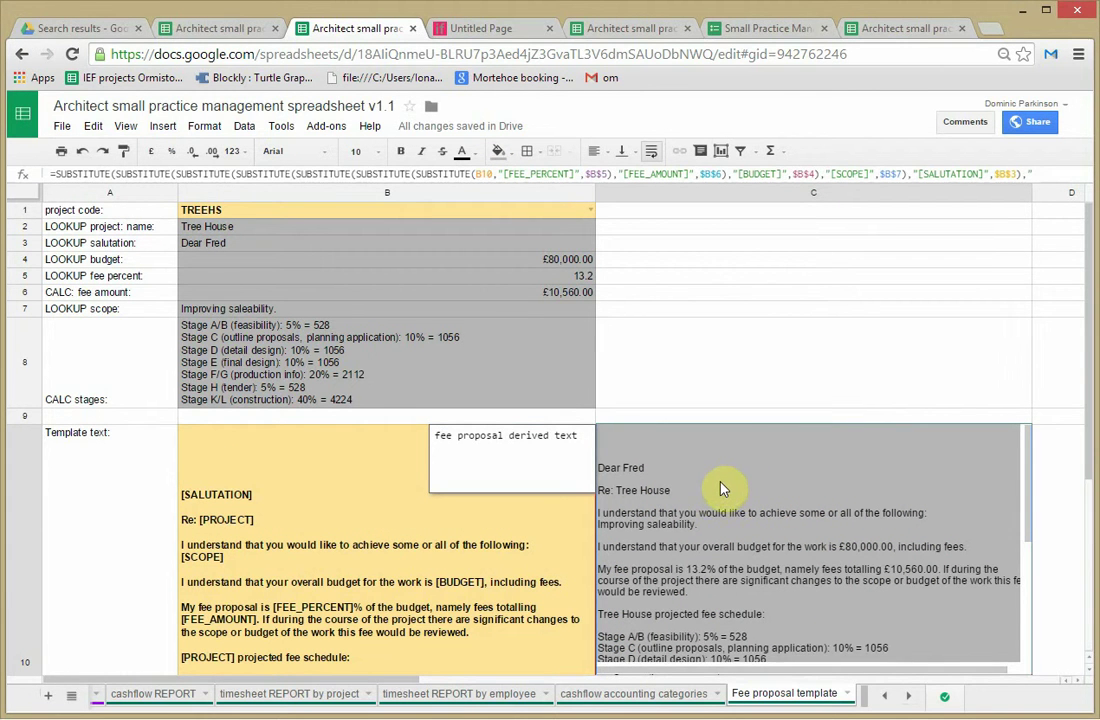
Step: Read through the derived fee proposal text for the Tree House project, including its projected fee schedule and agreement section
click(1027, 455)
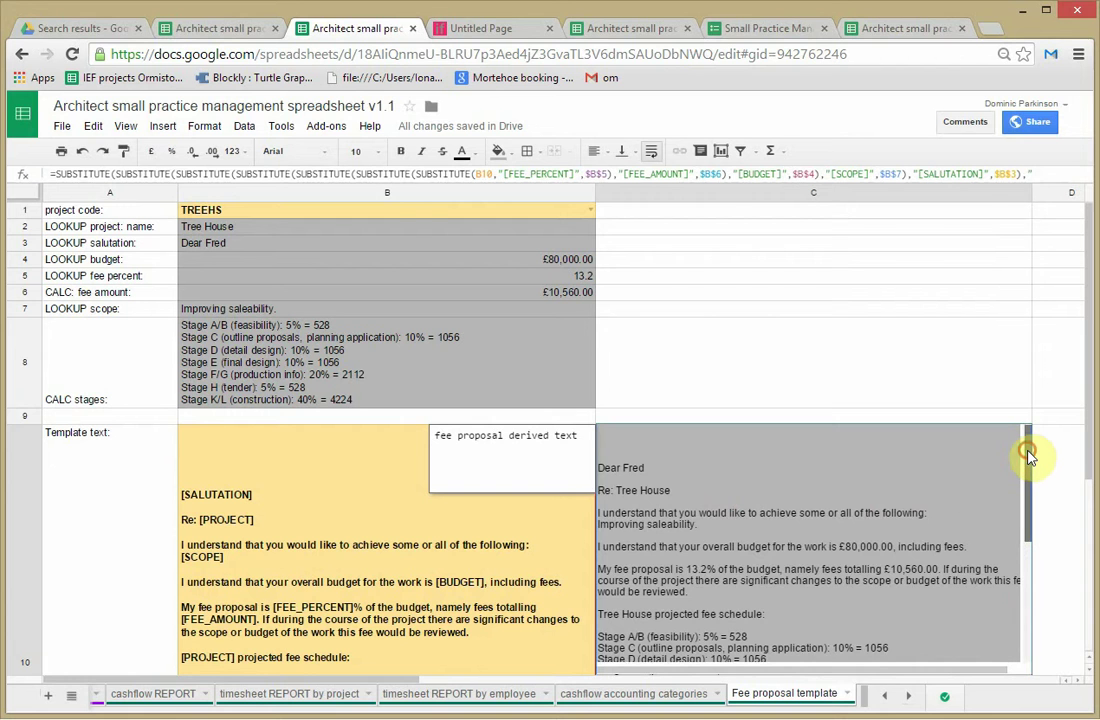
drag(1030, 456, 1041, 521)
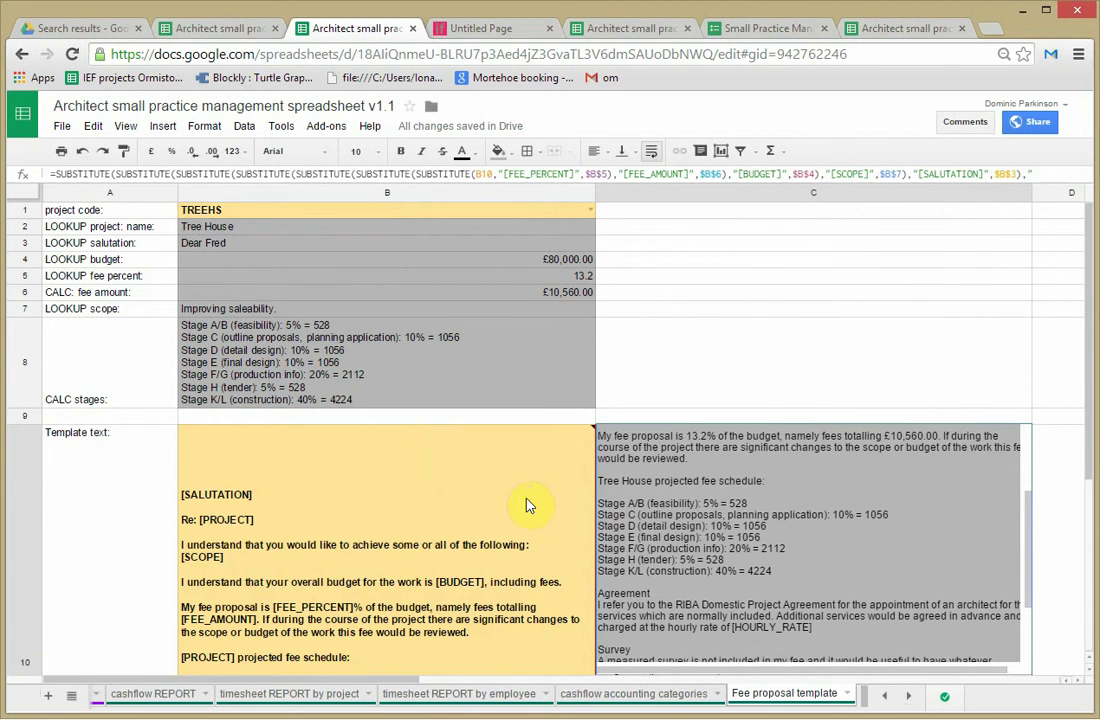
mouse_move(600, 505)
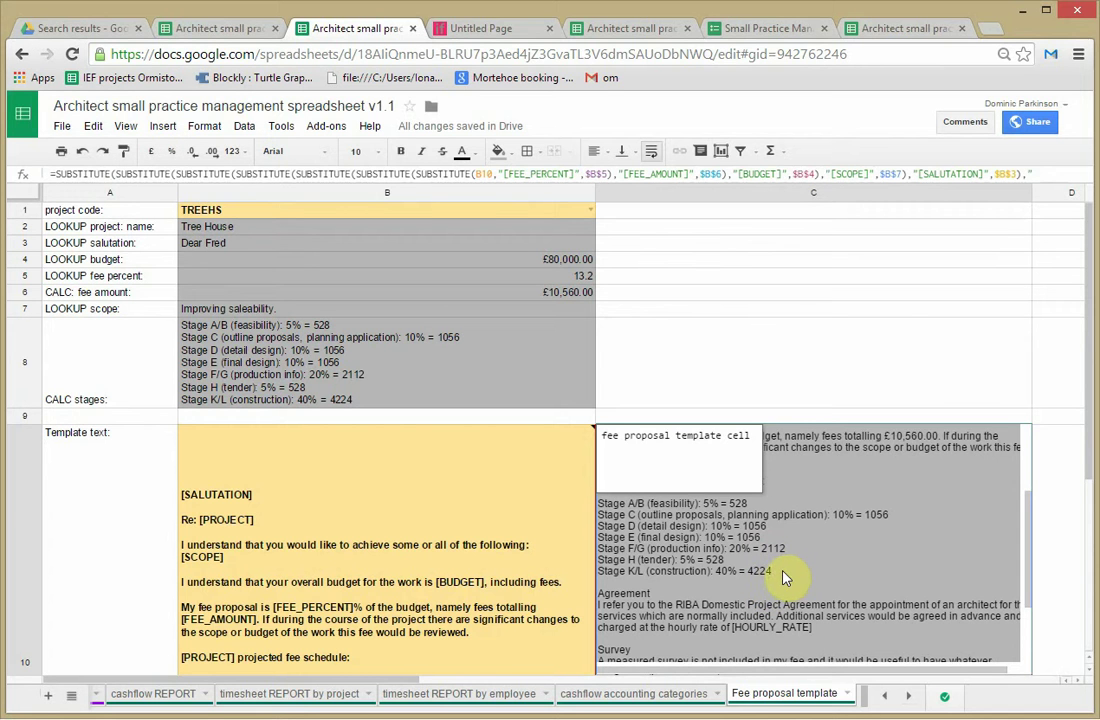
scroll(785, 560, up, 3)
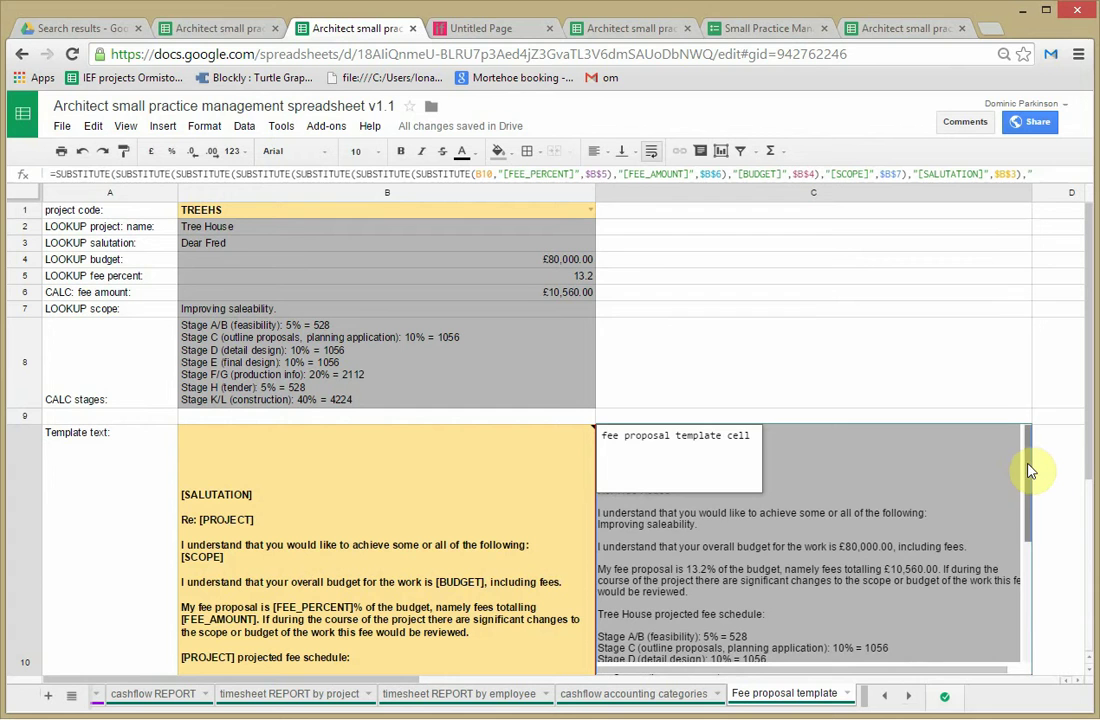
drag(1030, 470, 1029, 511)
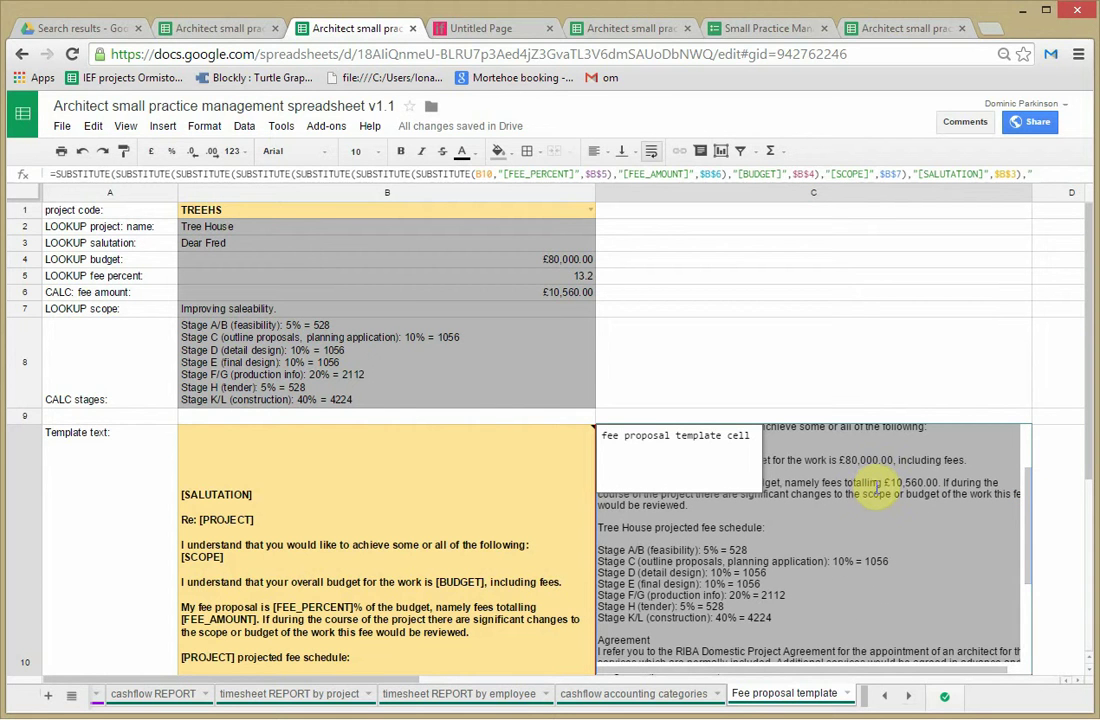
scroll(876, 490, up, 2)
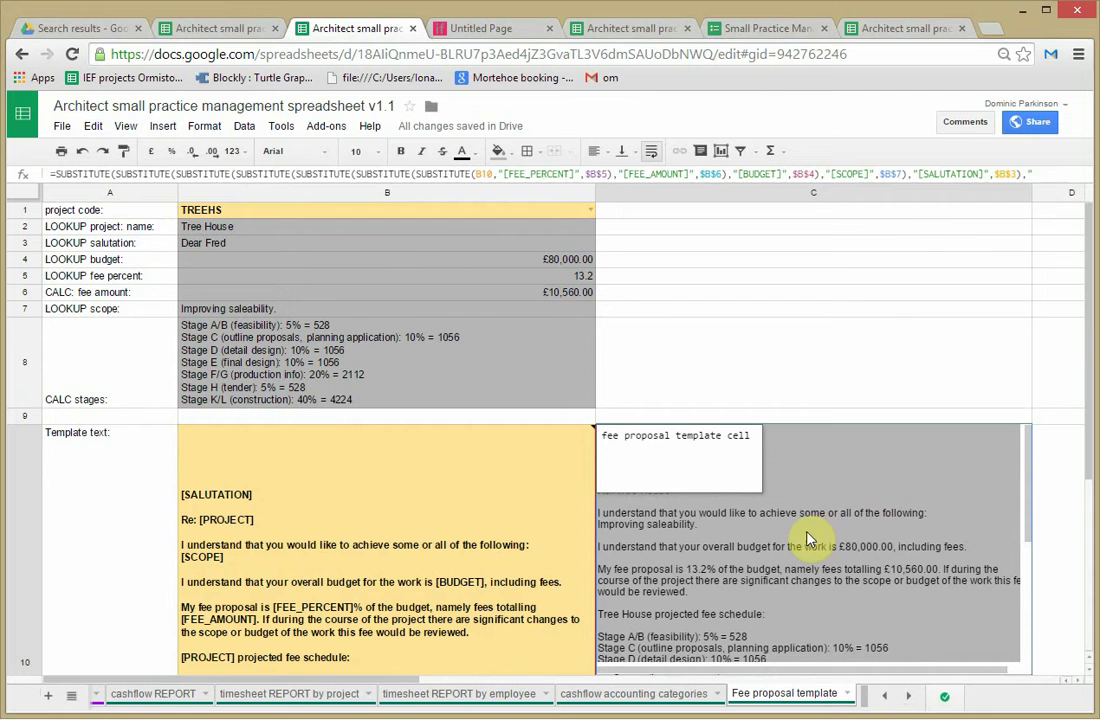